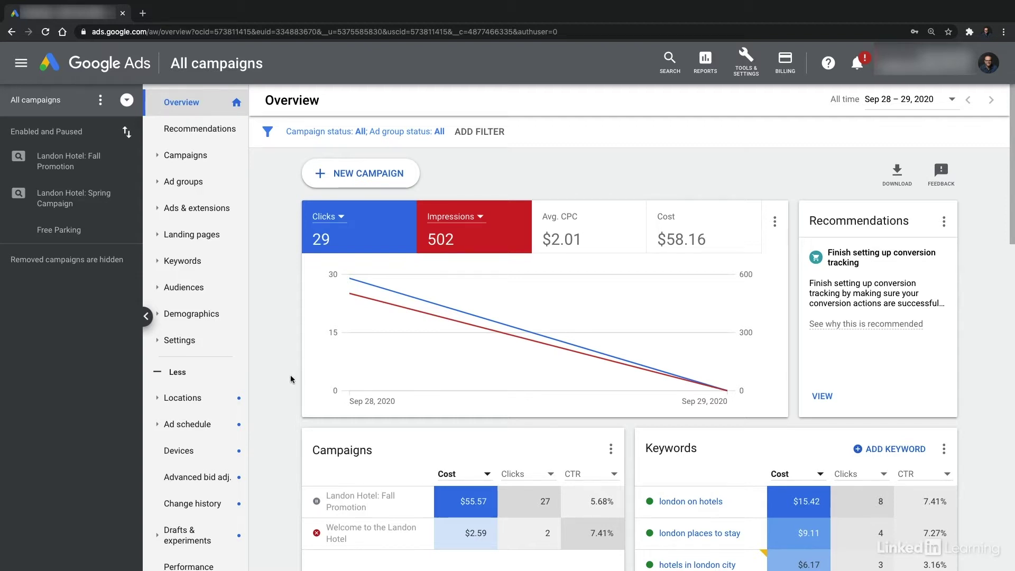
scroll(290, 379, down, 2)
scroll(289, 376, down, 1)
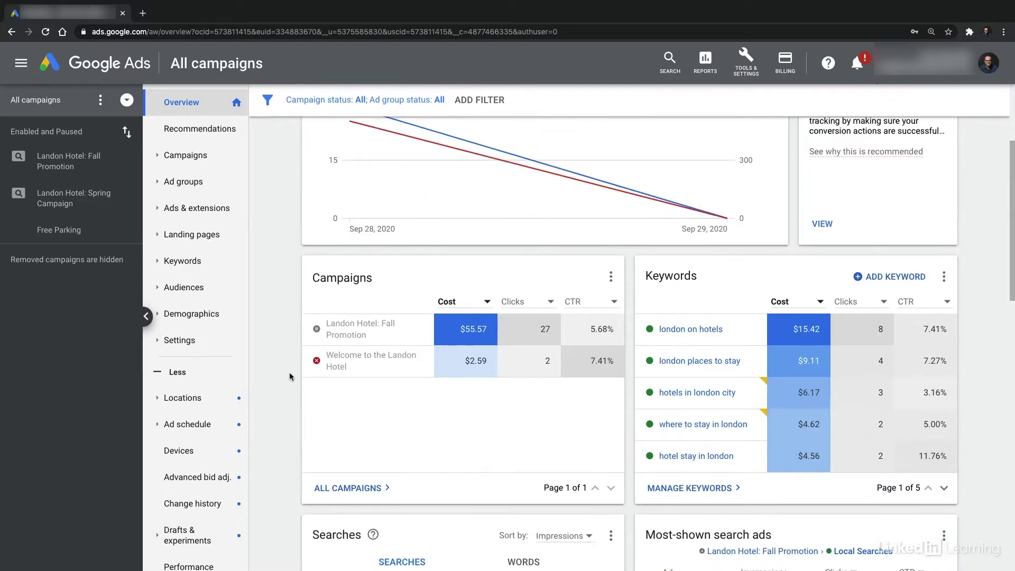
scroll(290, 372, down, 3)
scroll(289, 371, down, 1)
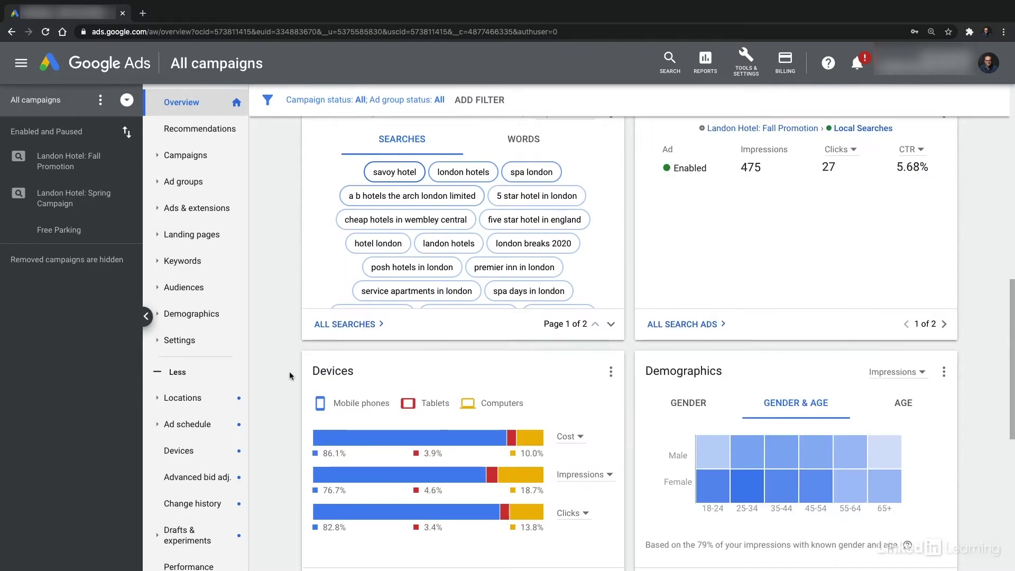
scroll(290, 371, down, 1)
scroll(290, 371, down, 2)
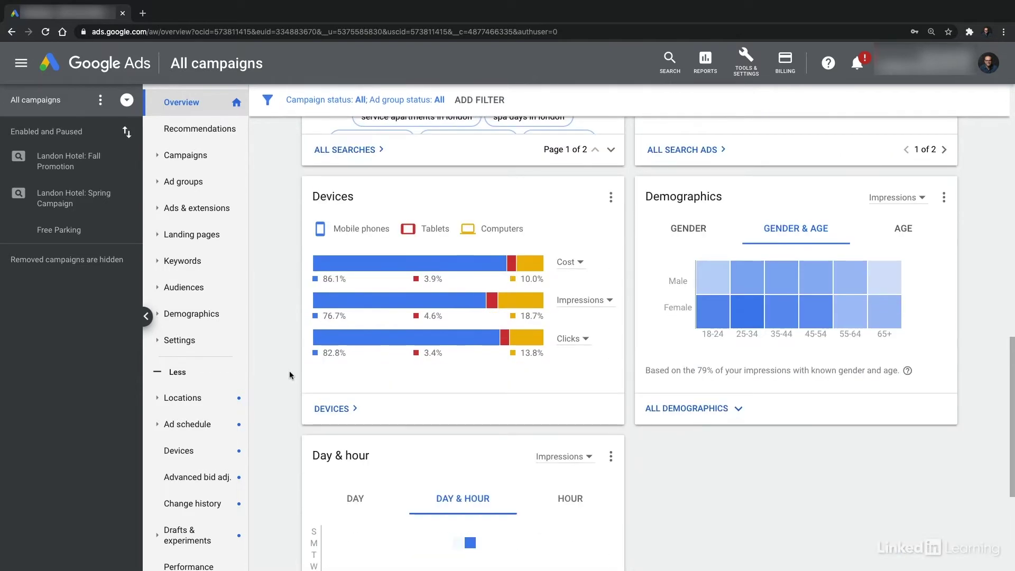
scroll(290, 372, up, 6)
scroll(289, 371, up, 3)
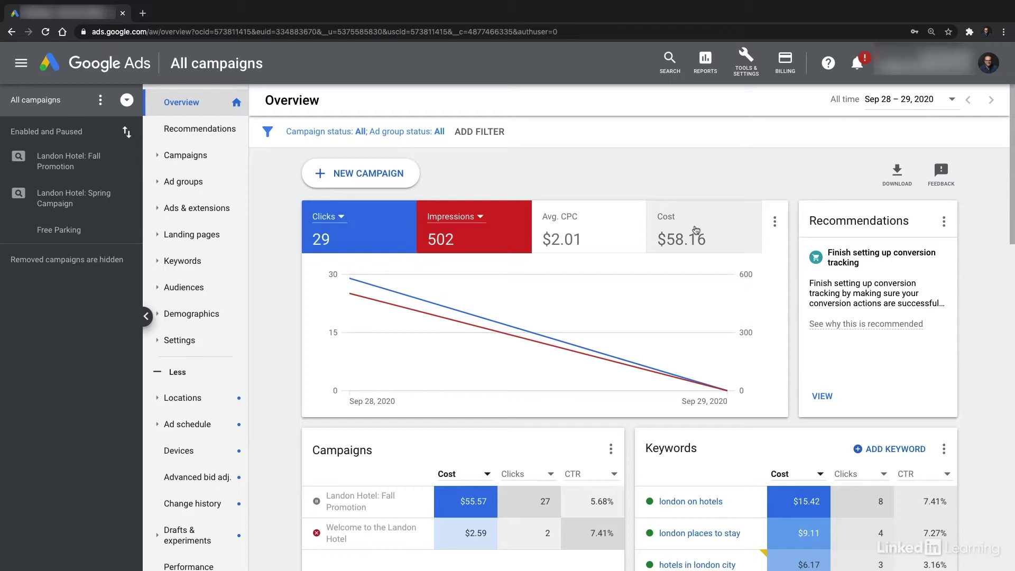
scroll(779, 287, down, 3)
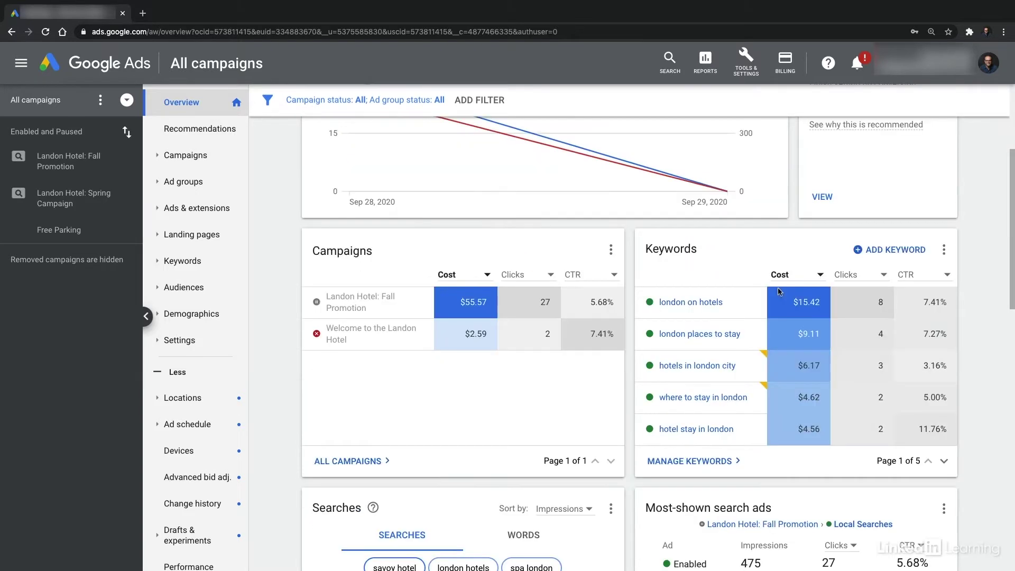
scroll(516, 350, down, 1)
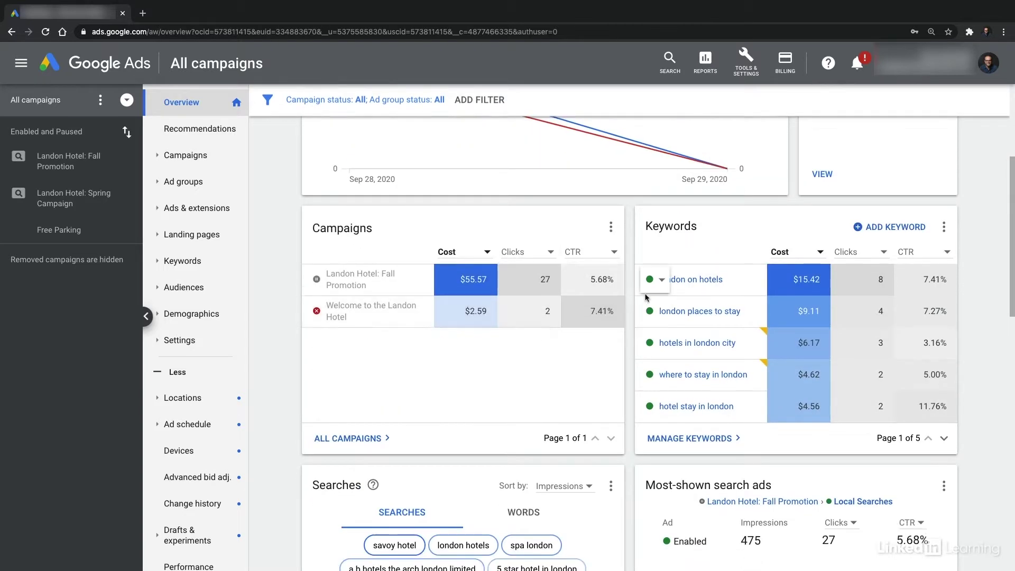
scroll(646, 297, down, 3)
scroll(560, 359, down, 2)
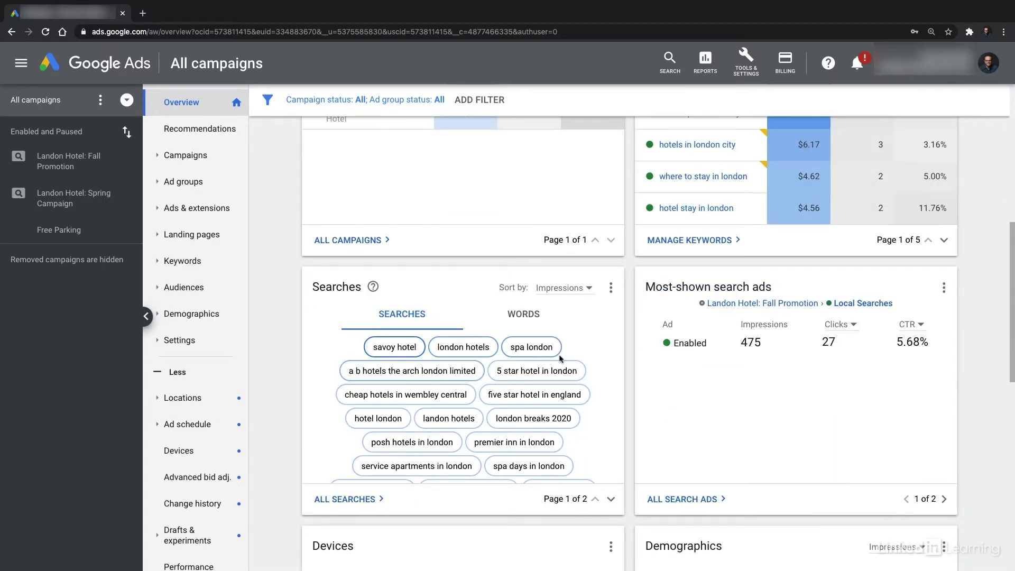
scroll(617, 357, down, 3)
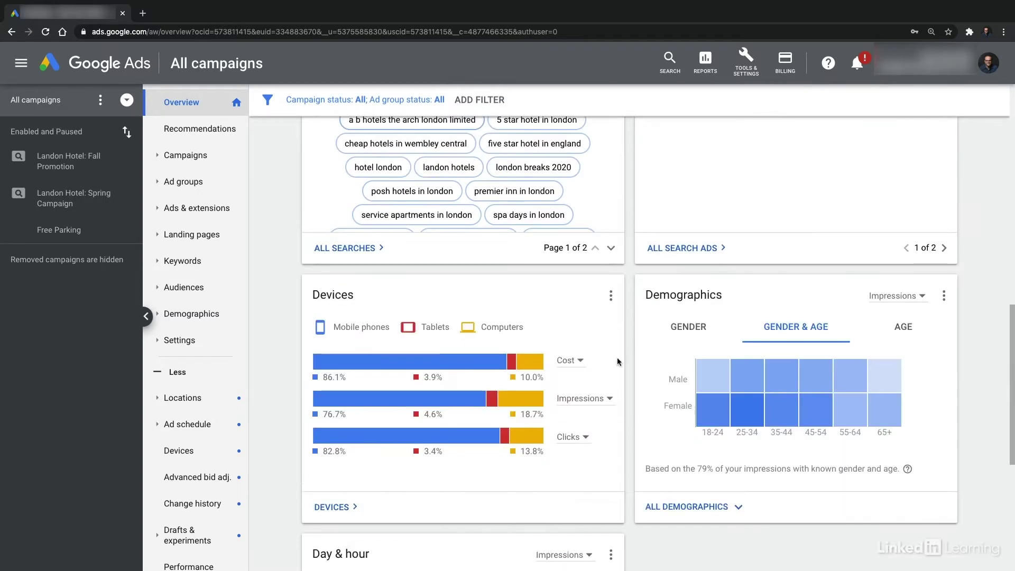
scroll(618, 356, up, 10)
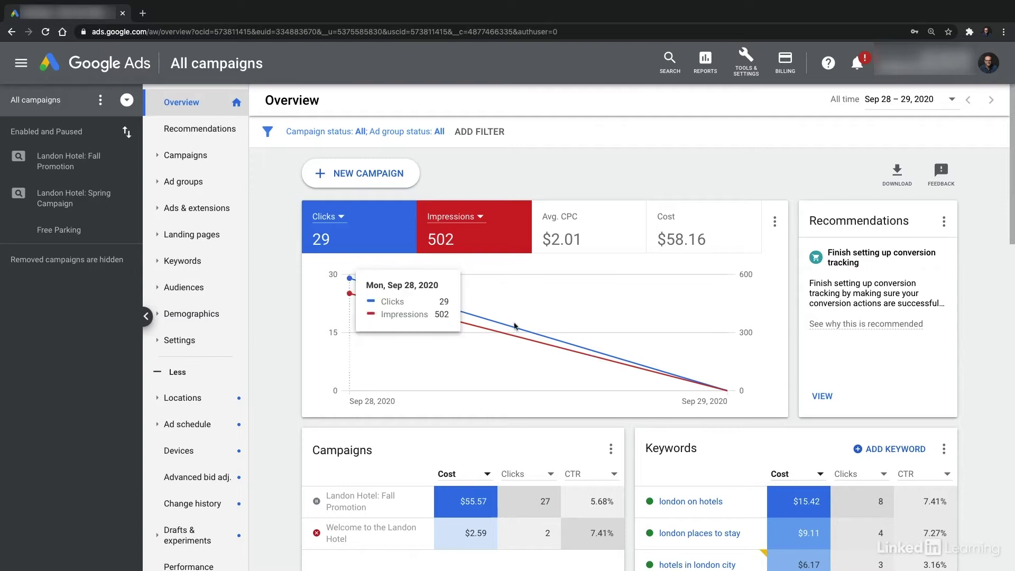
Switch the first scorecard to CTR, then check the date range picker and dismiss it unchanged
click(334, 220)
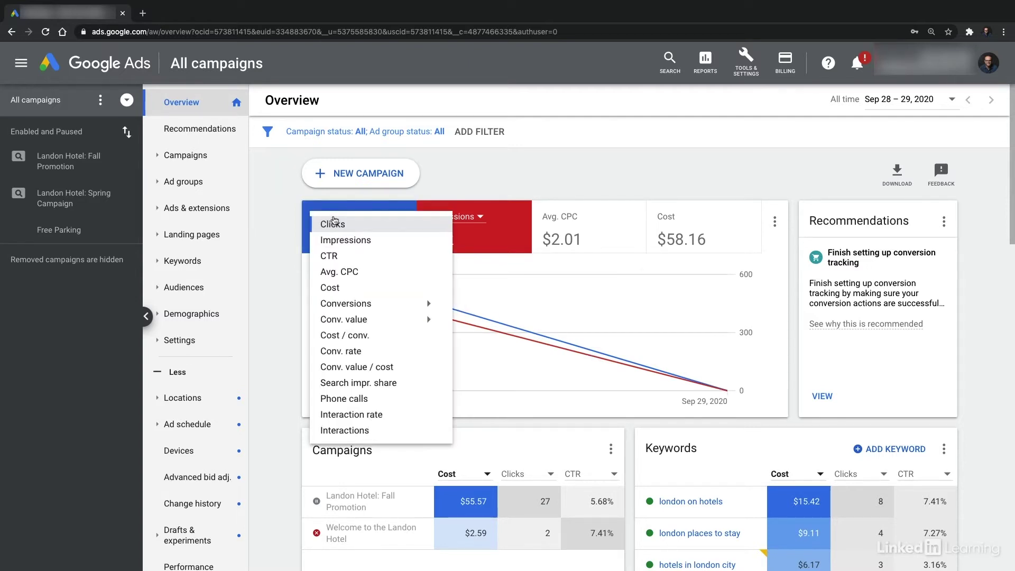
click(329, 255)
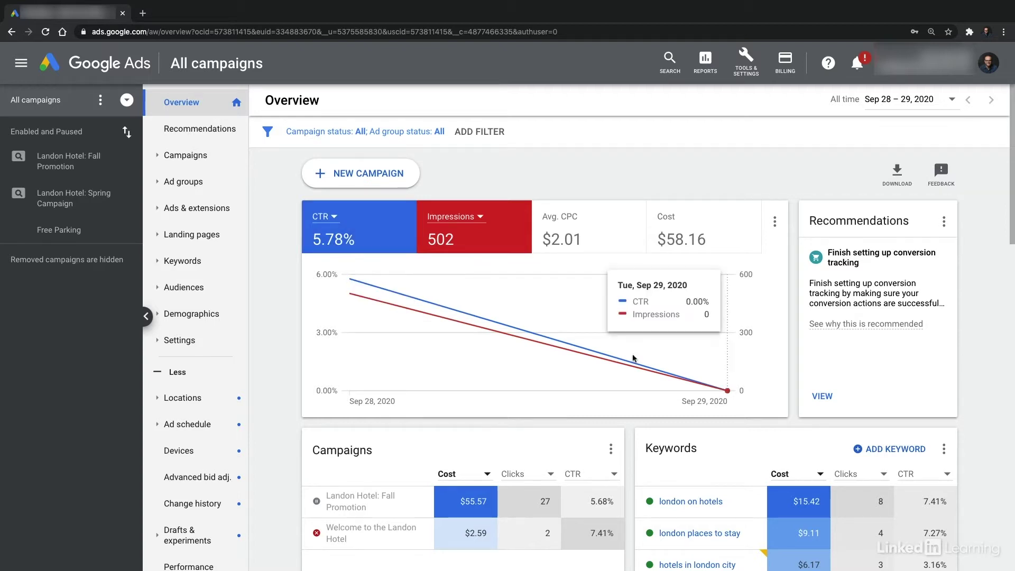
mouse_move(645, 336)
click(950, 98)
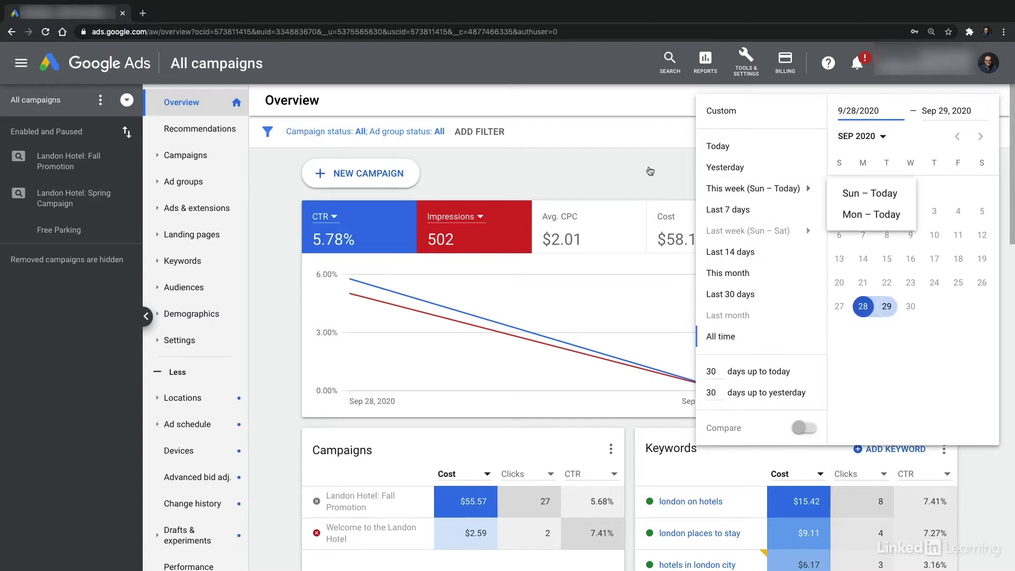
click(695, 235)
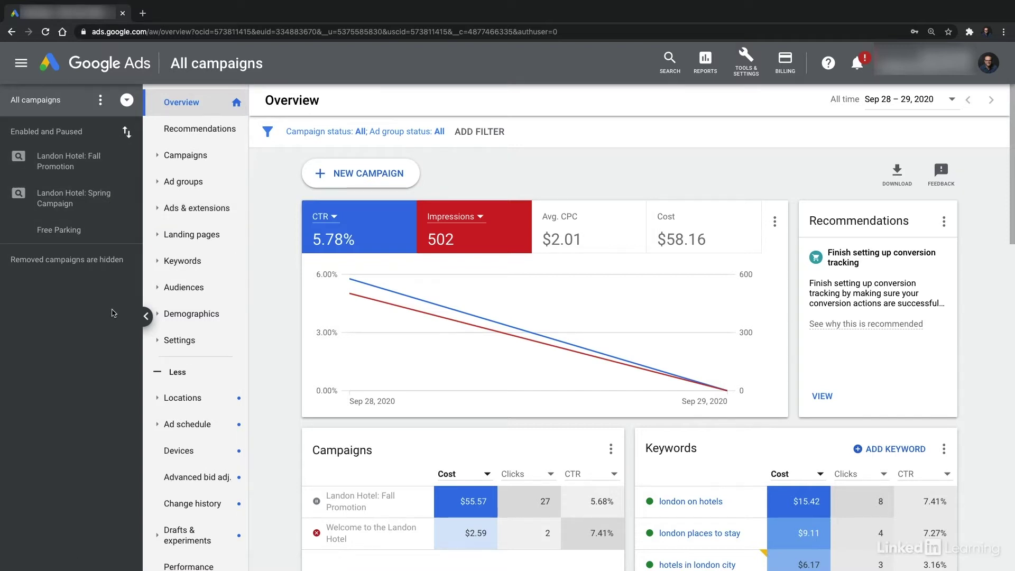
click(146, 317)
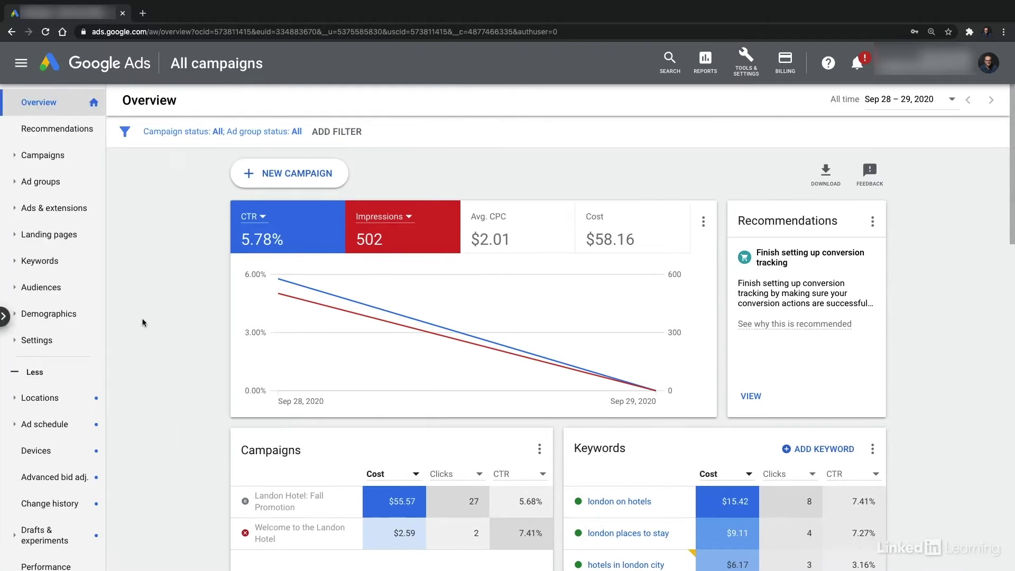
click(7, 318)
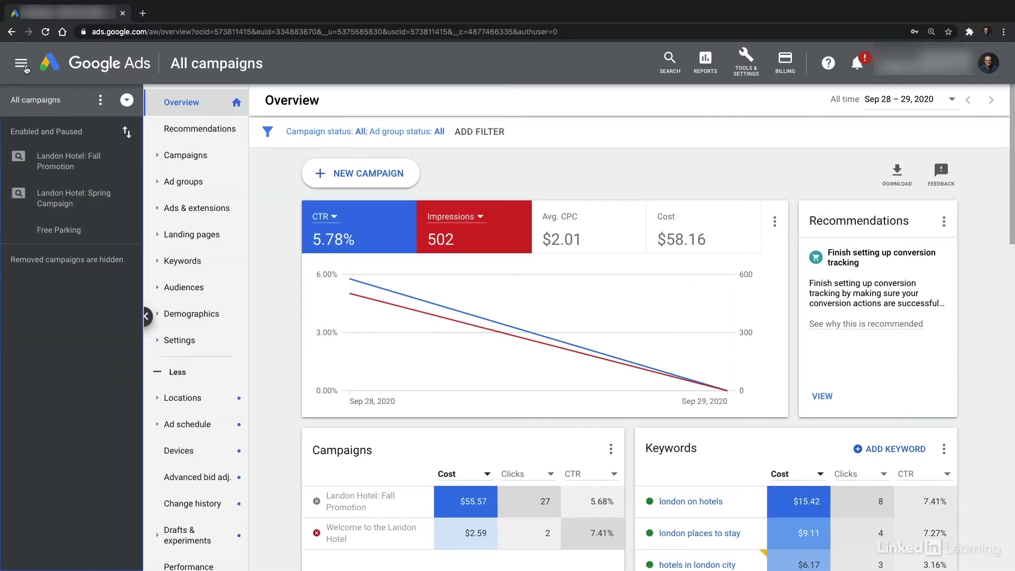
click(21, 64)
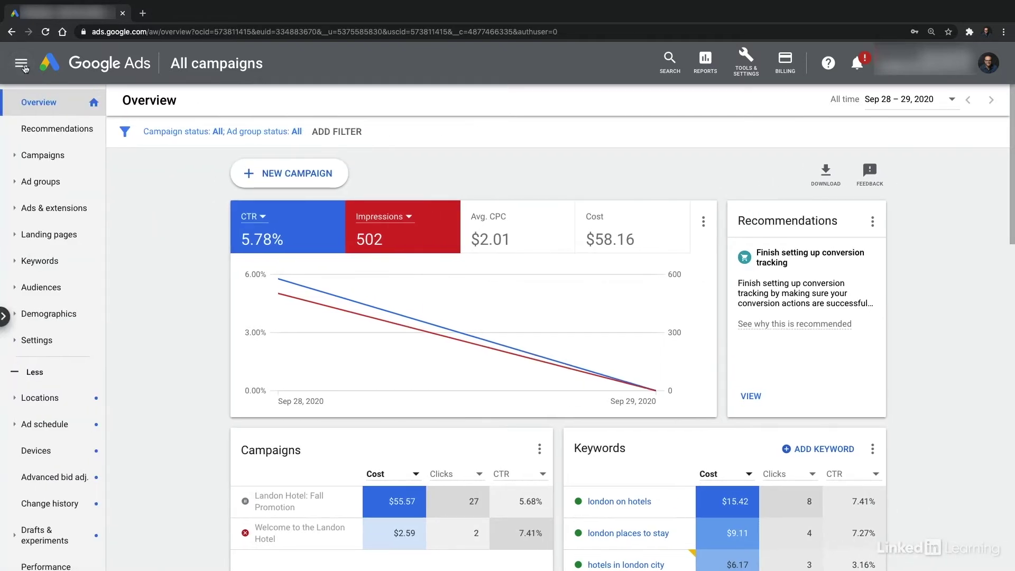
click(24, 68)
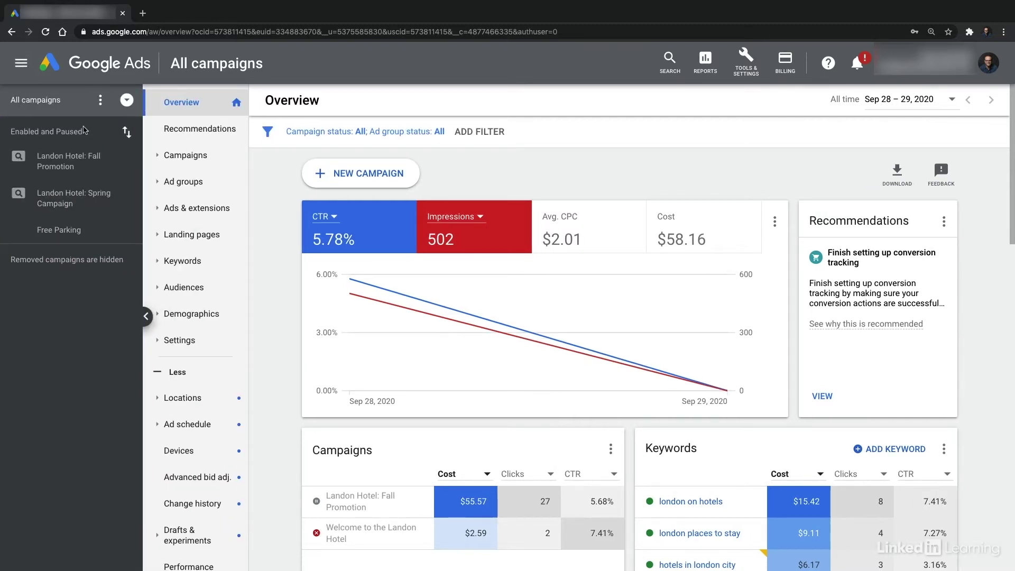
click(127, 101)
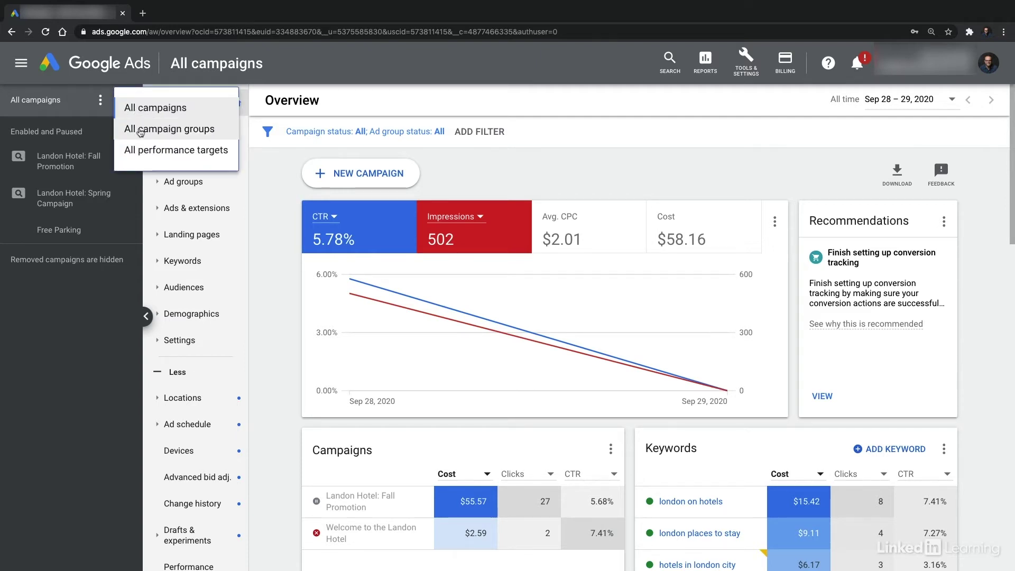
click(101, 103)
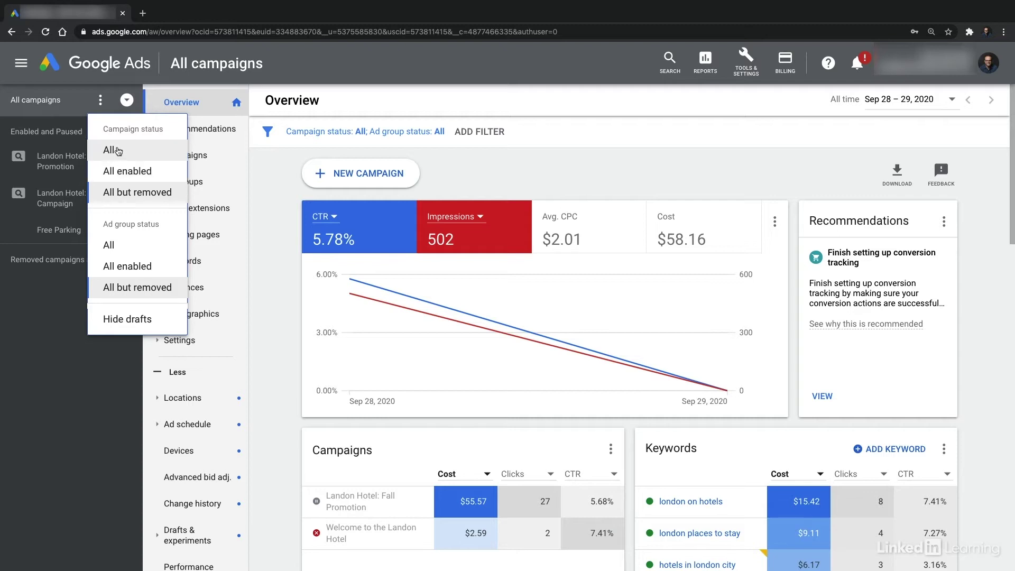
click(101, 107)
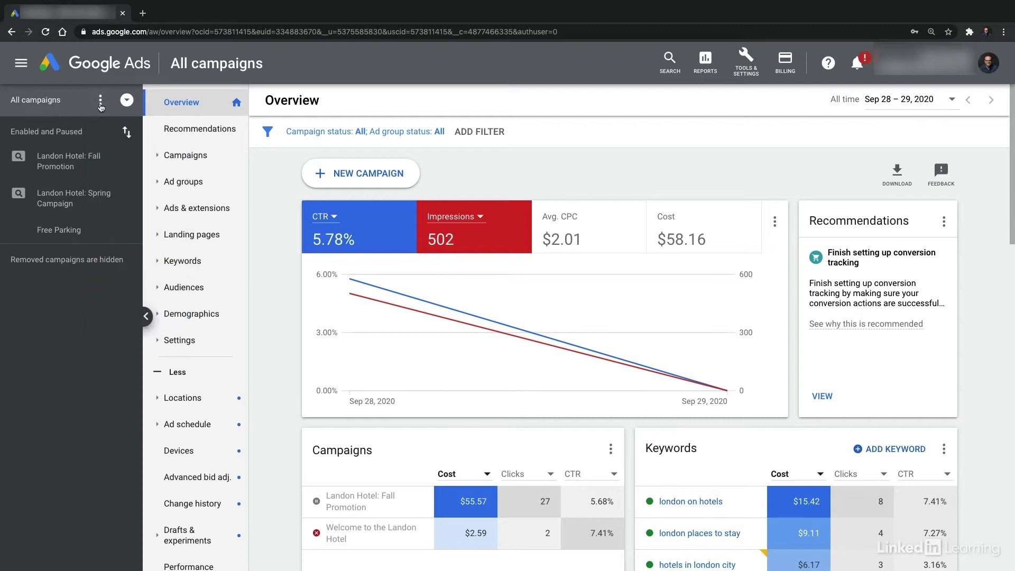
click(127, 134)
mouse_move(154, 172)
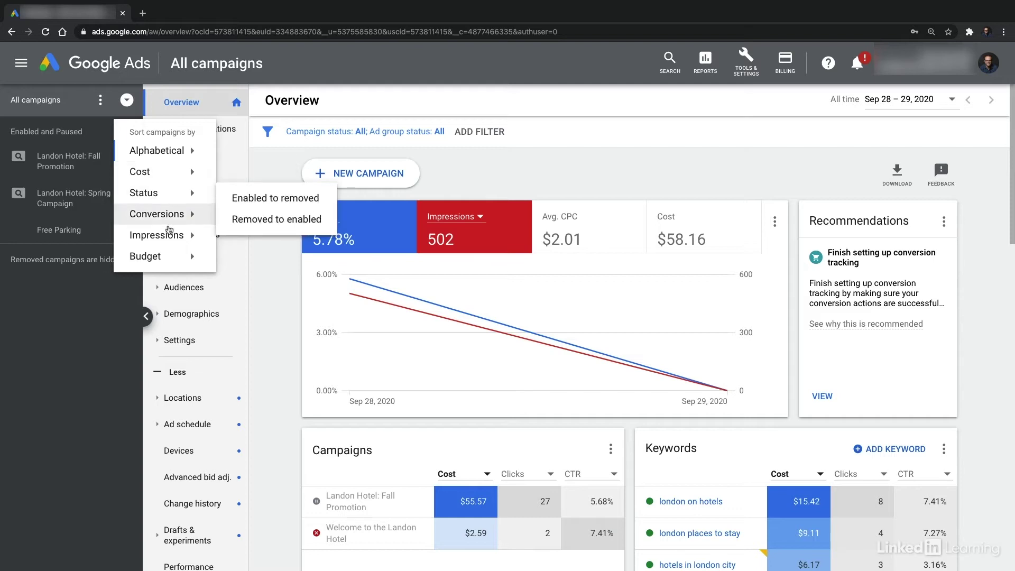
mouse_move(156, 215)
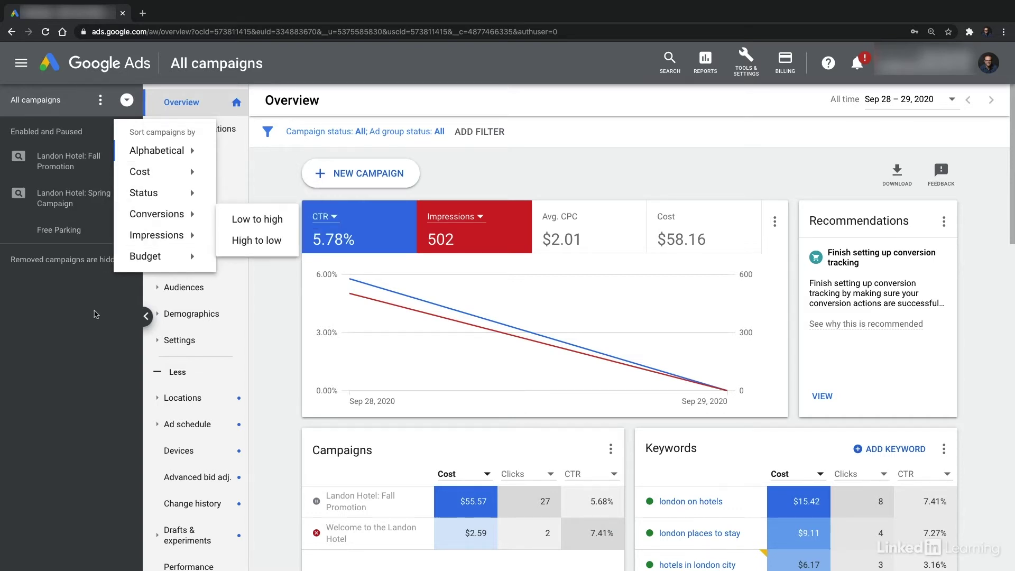
click(96, 320)
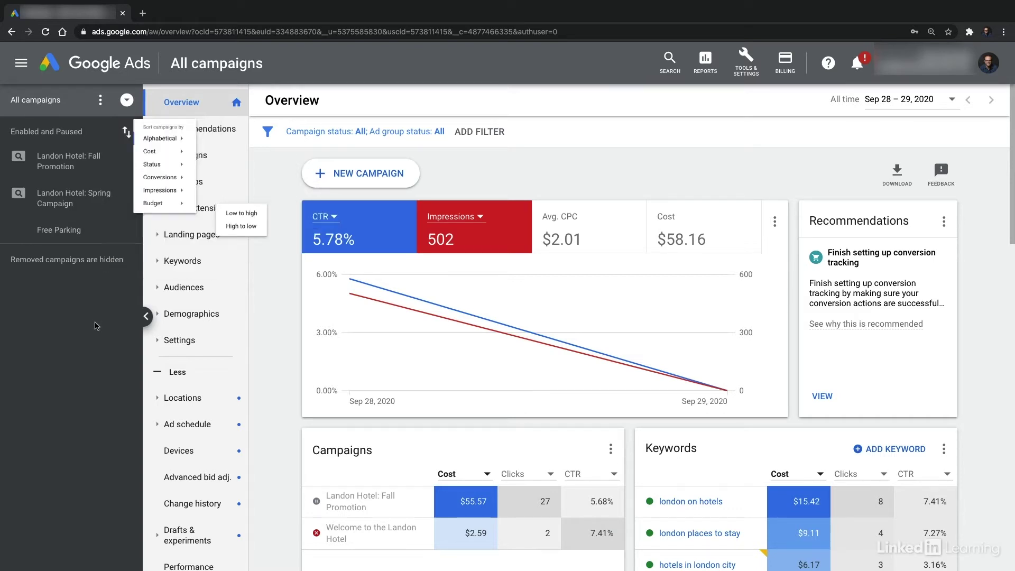
Hide the campaign panel and go to the Search Keywords page for all campaigns
click(146, 318)
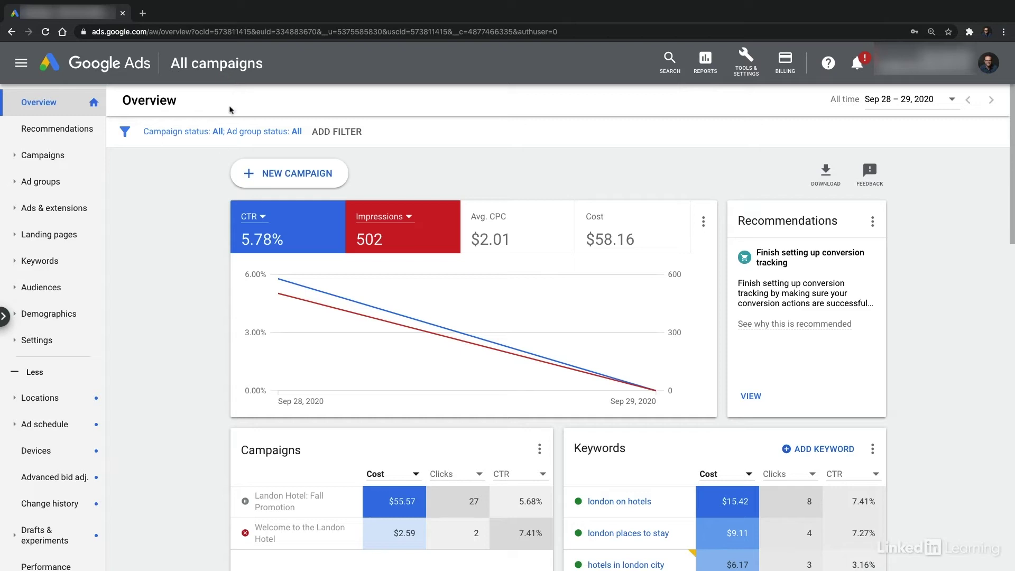
click(58, 266)
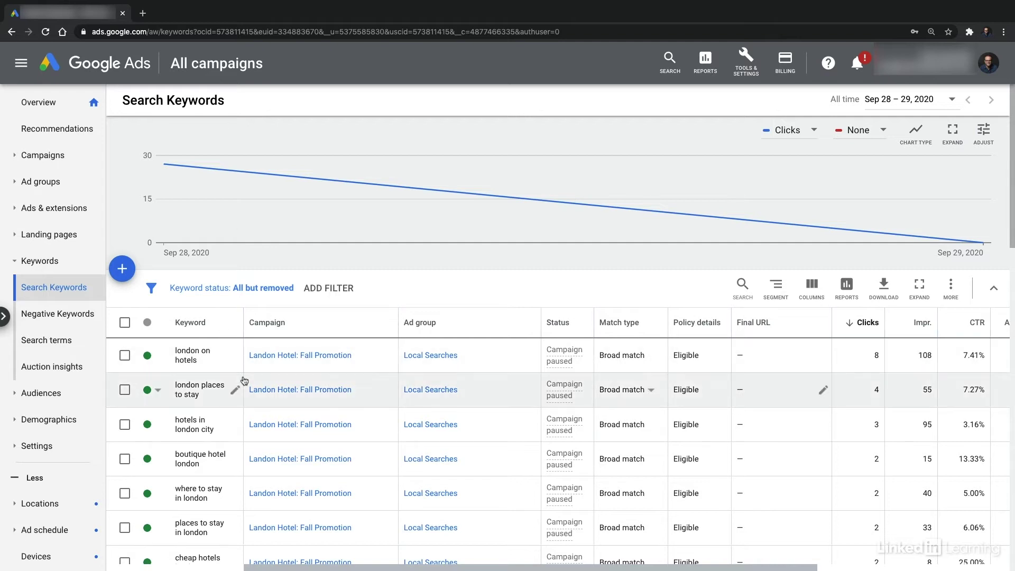
scroll(244, 381, down, 2)
scroll(243, 381, down, 3)
scroll(253, 278, up, 5)
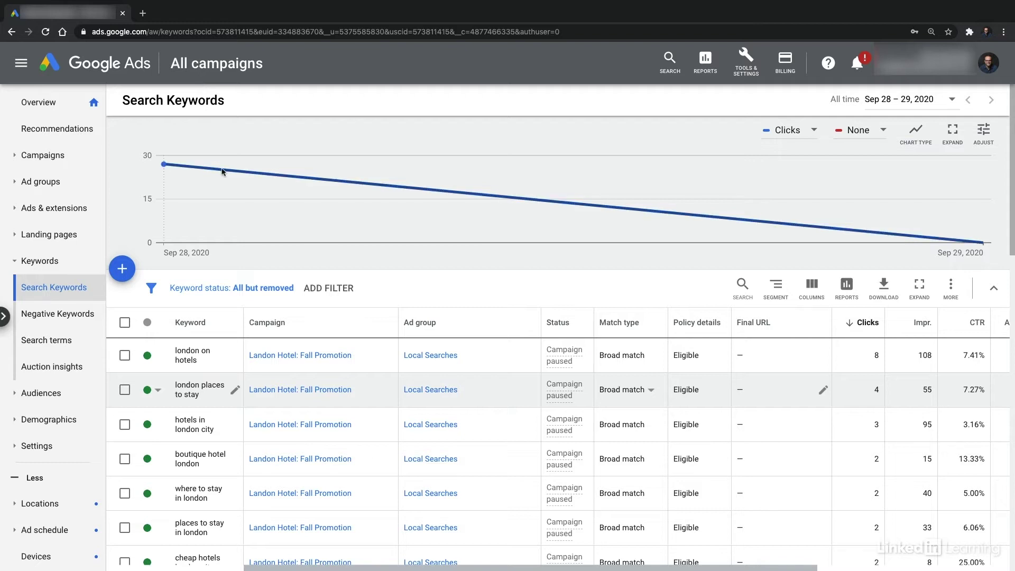
click(35, 161)
Drill into the Landon Hotel: Fall Promotion campaign and view its keywords
click(38, 181)
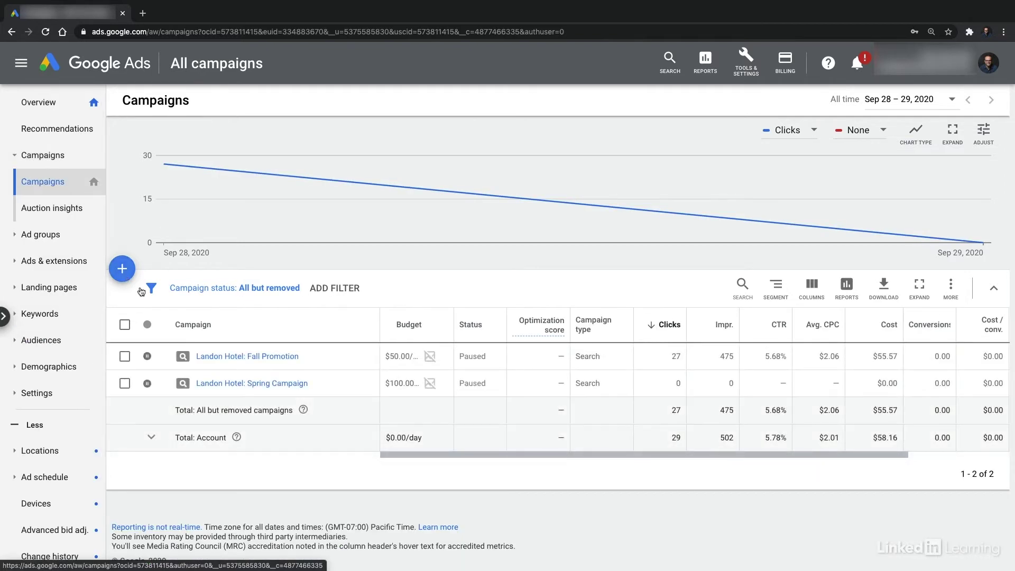
mouse_move(247, 357)
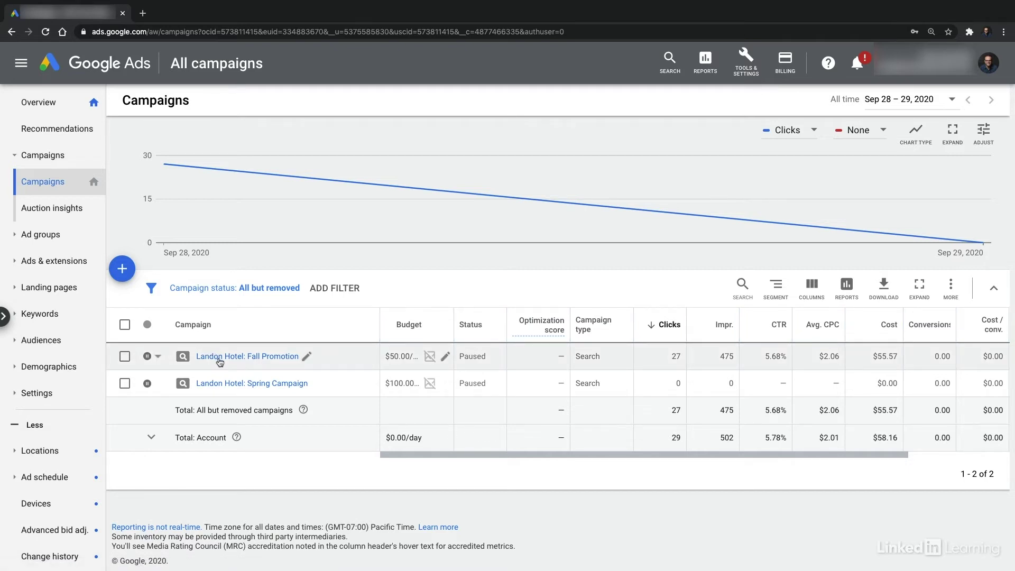
click(220, 357)
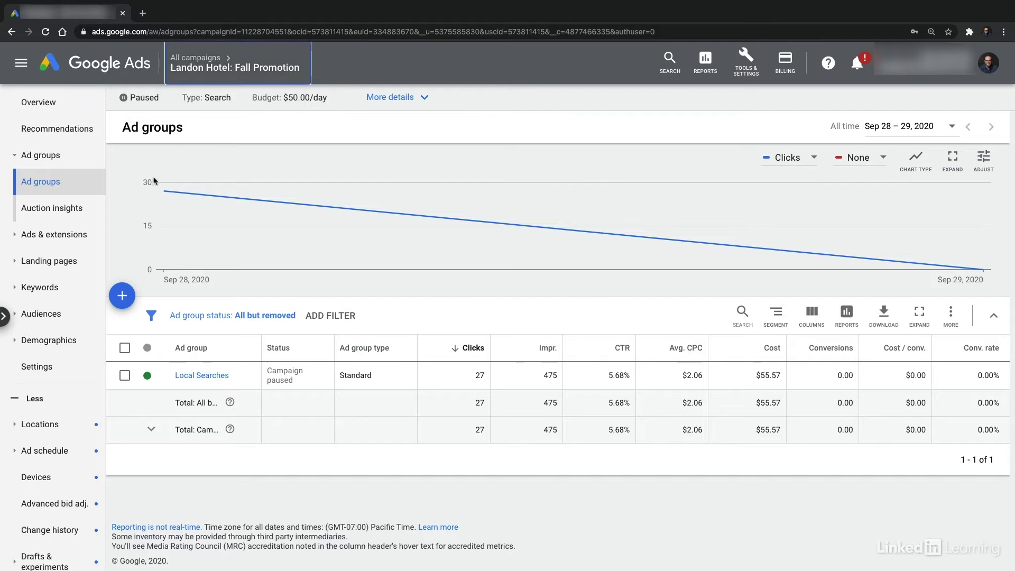
click(64, 288)
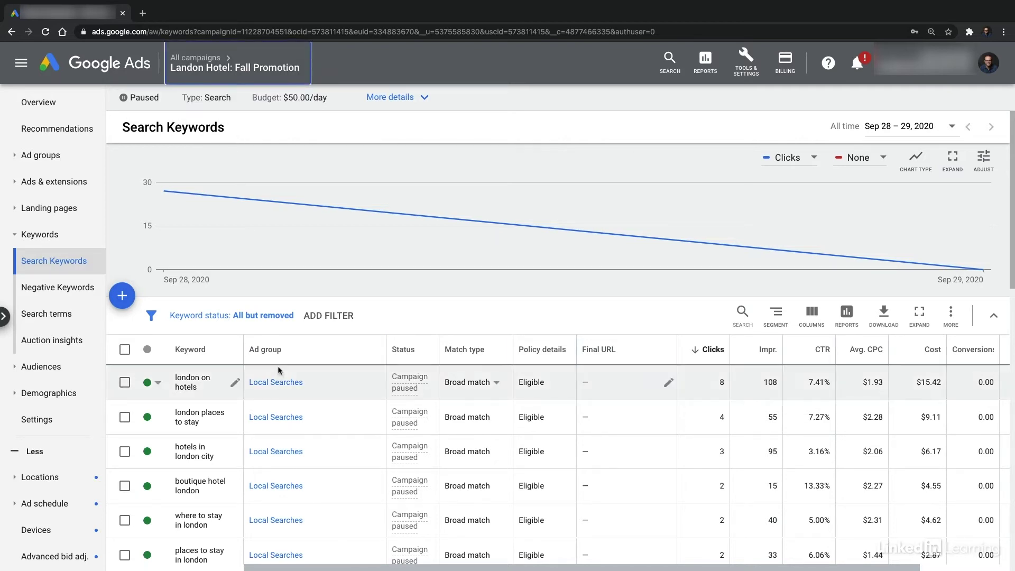
scroll(278, 369, down, 3)
scroll(279, 369, up, 3)
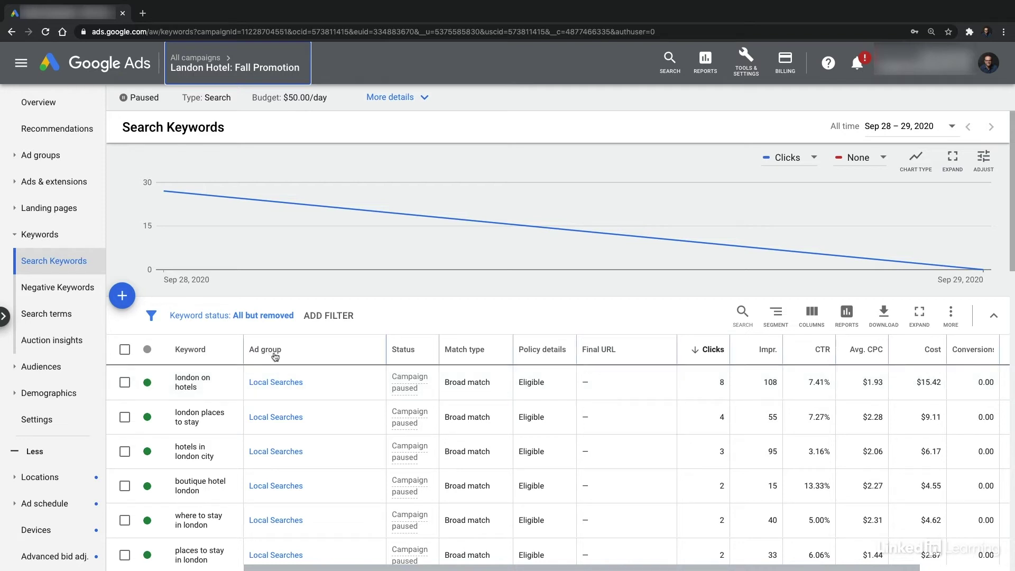
click(670, 62)
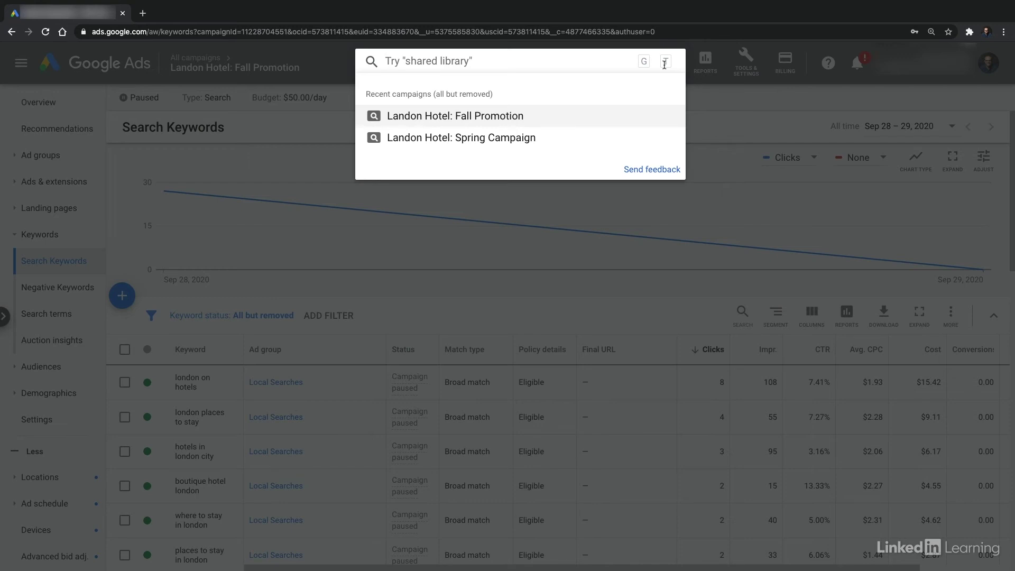
text(bi)
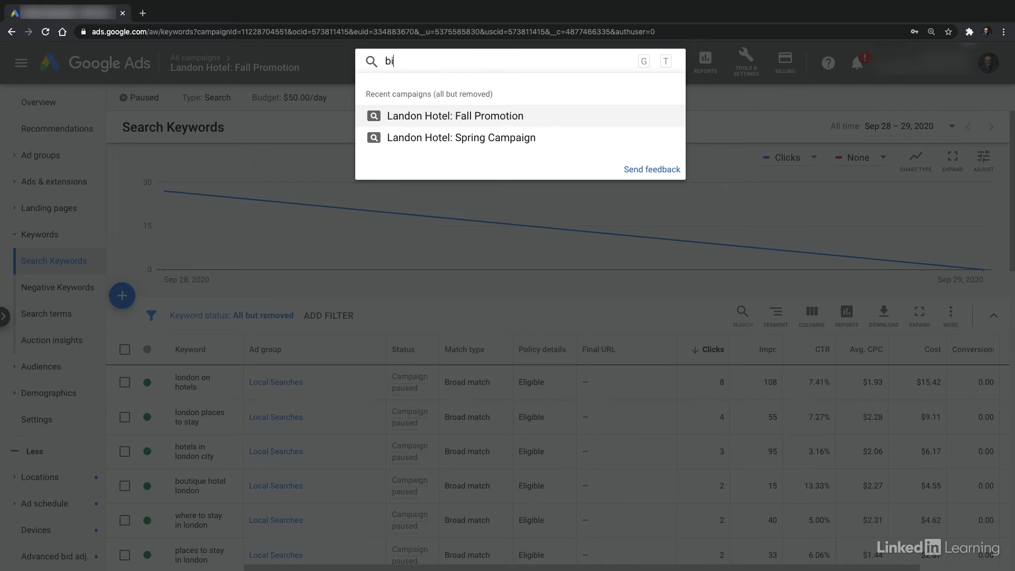
text(lling)
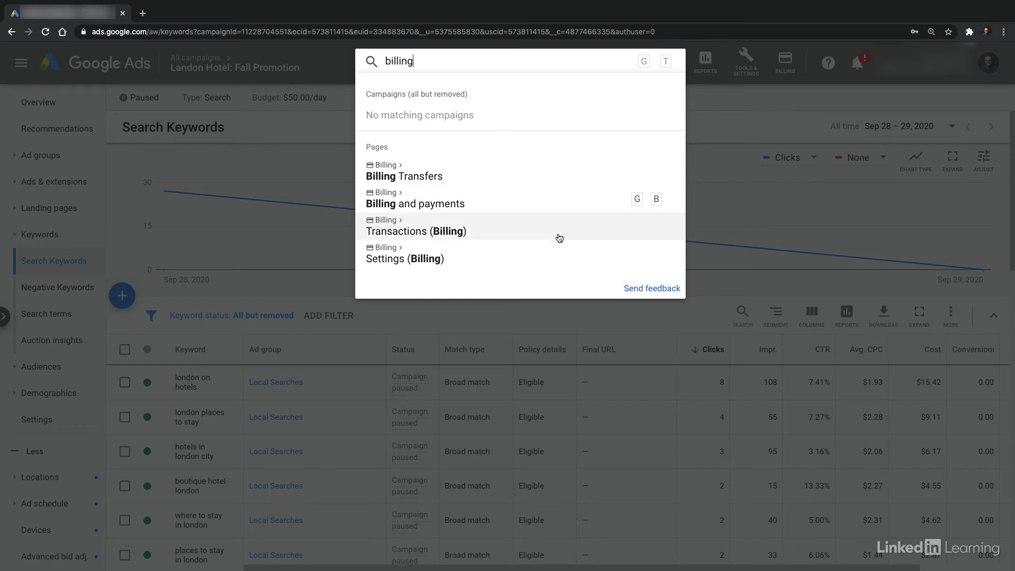
click(702, 95)
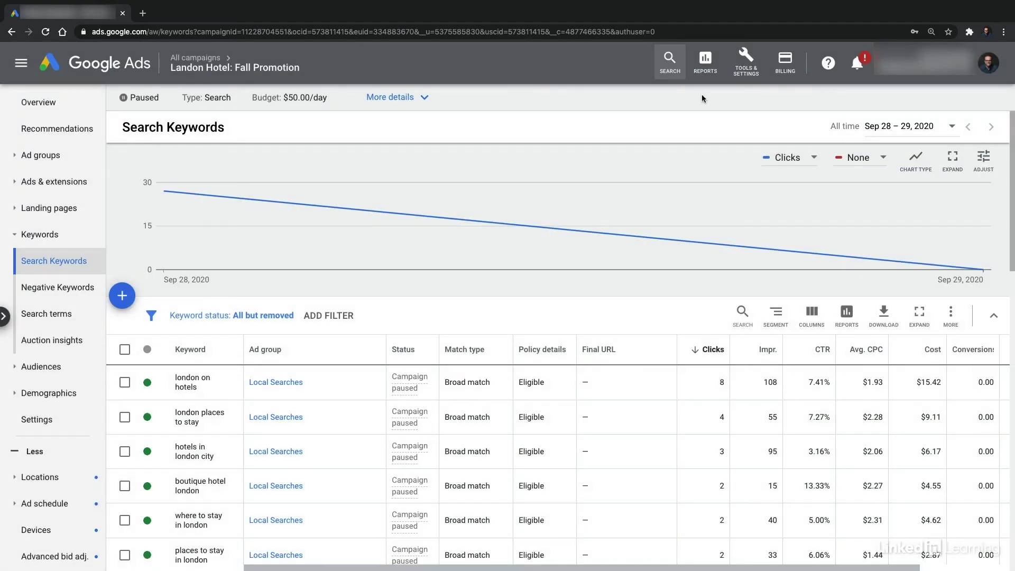
key(g)
key(t)
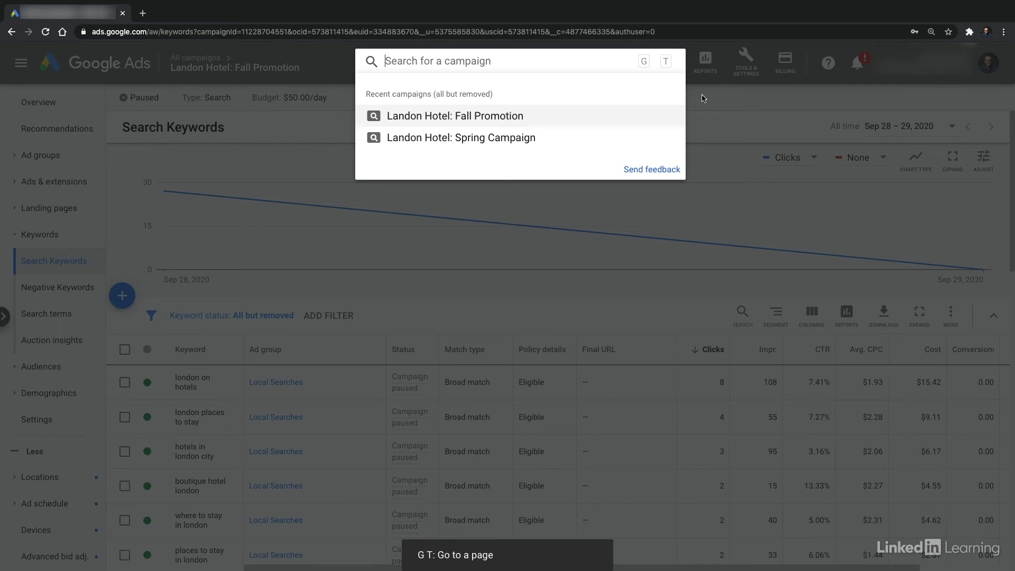
click(703, 97)
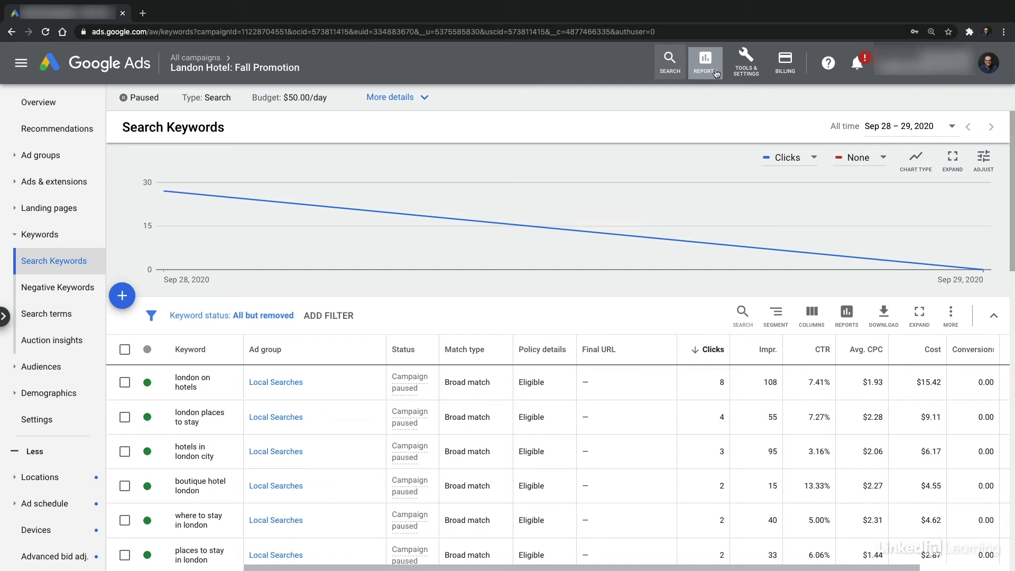
Peek at the Reports menu, then go to Billing & payments via Tools & Settings
click(716, 73)
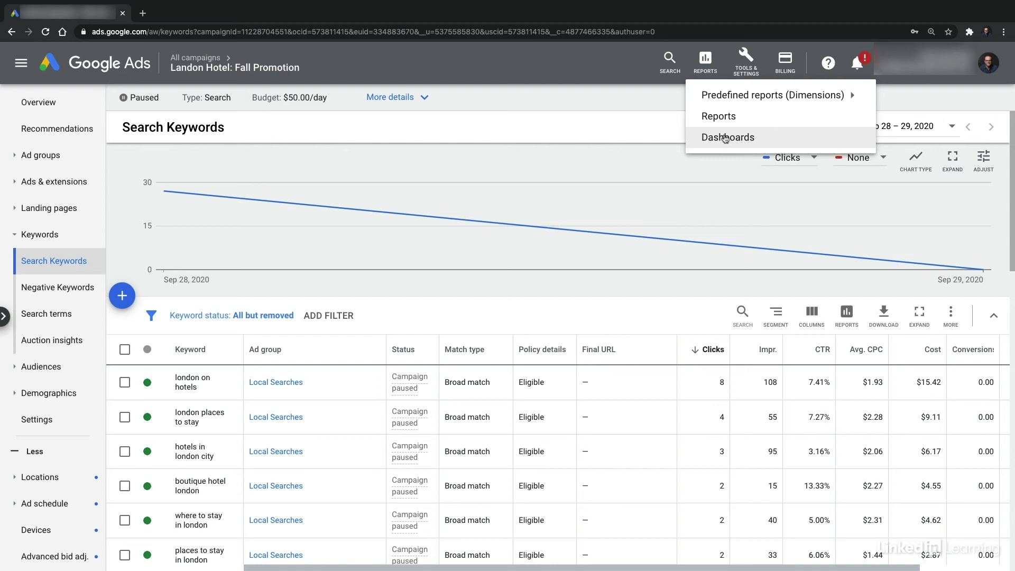
click(758, 48)
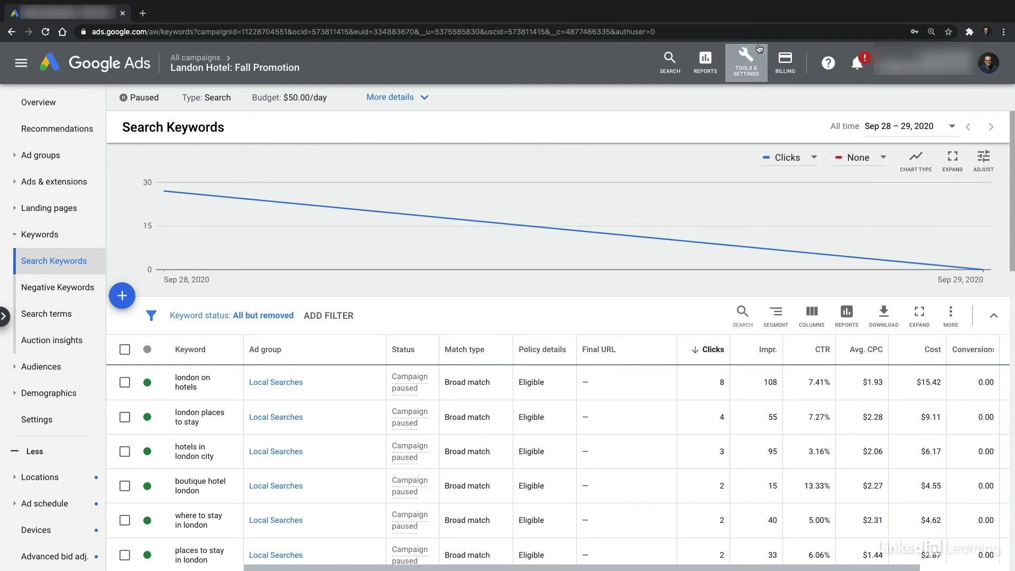
click(748, 135)
click(744, 62)
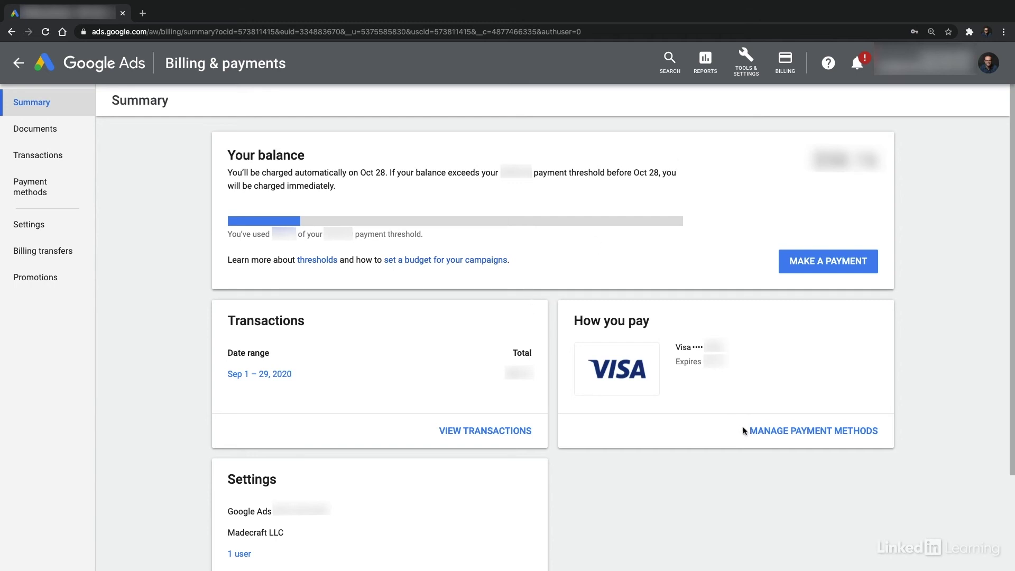
click(828, 64)
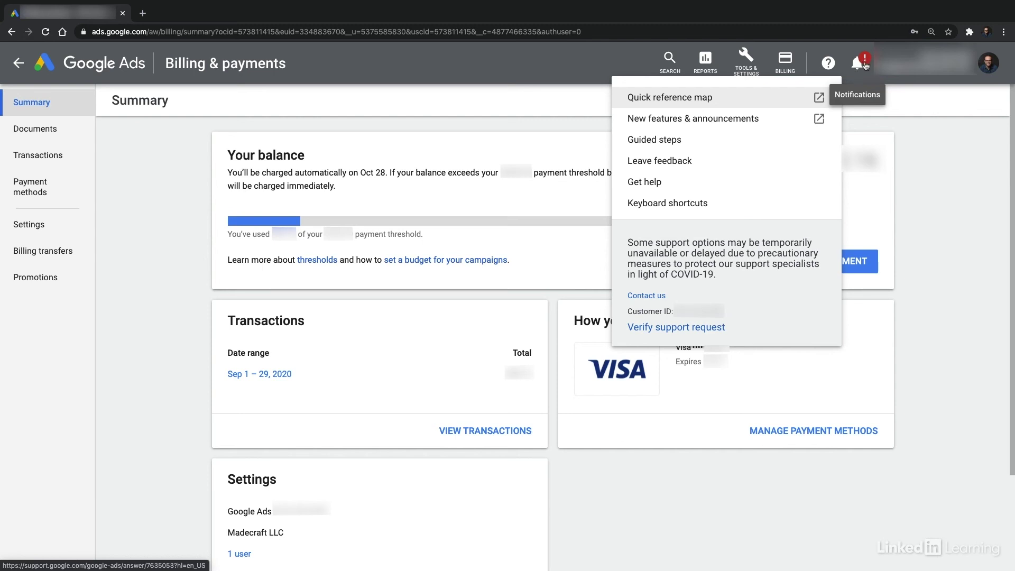
click(866, 59)
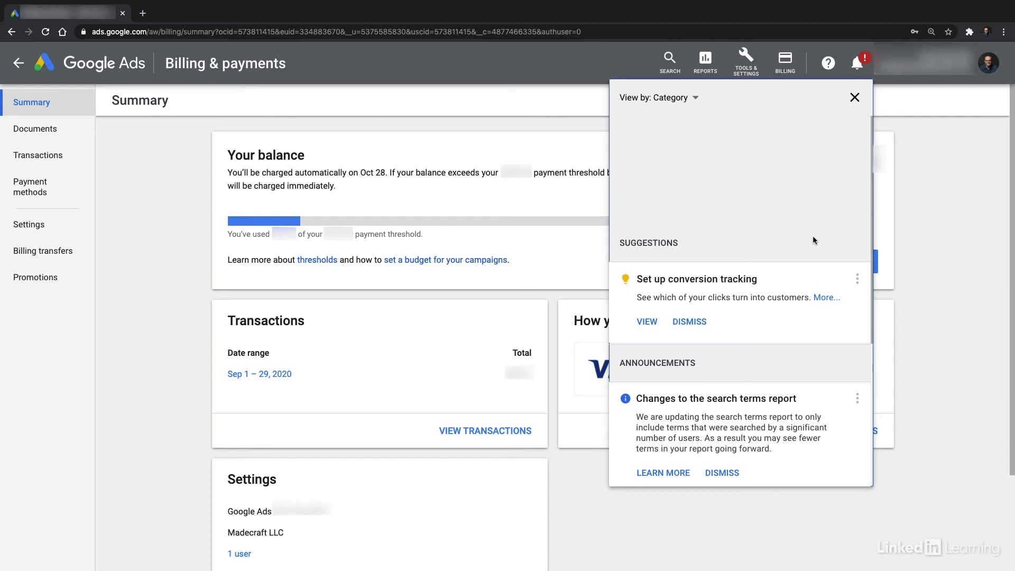
scroll(813, 240, down, 1)
scroll(813, 241, down, 1)
scroll(813, 241, down, 3)
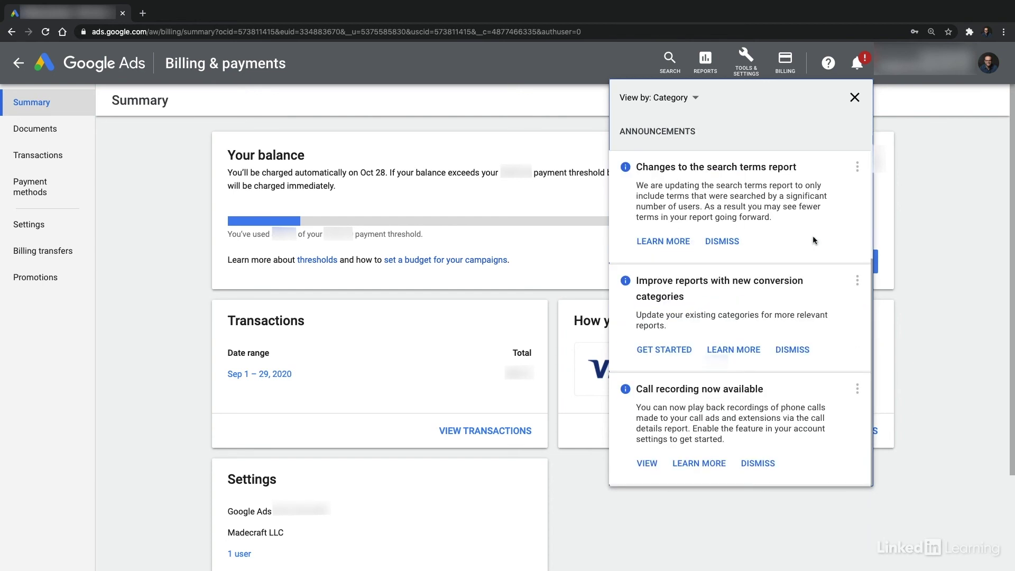
scroll(813, 238, up, 3)
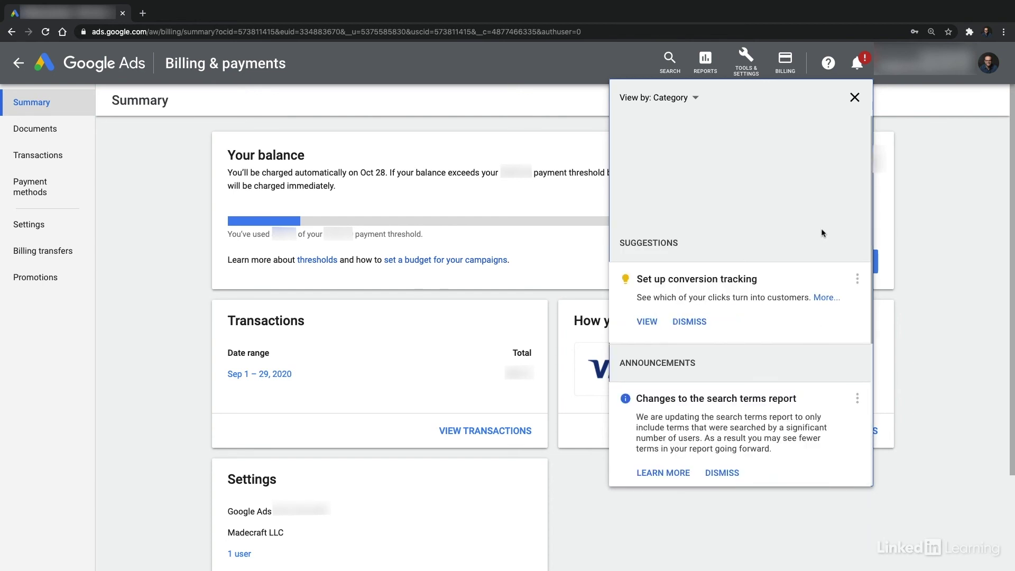
click(855, 98)
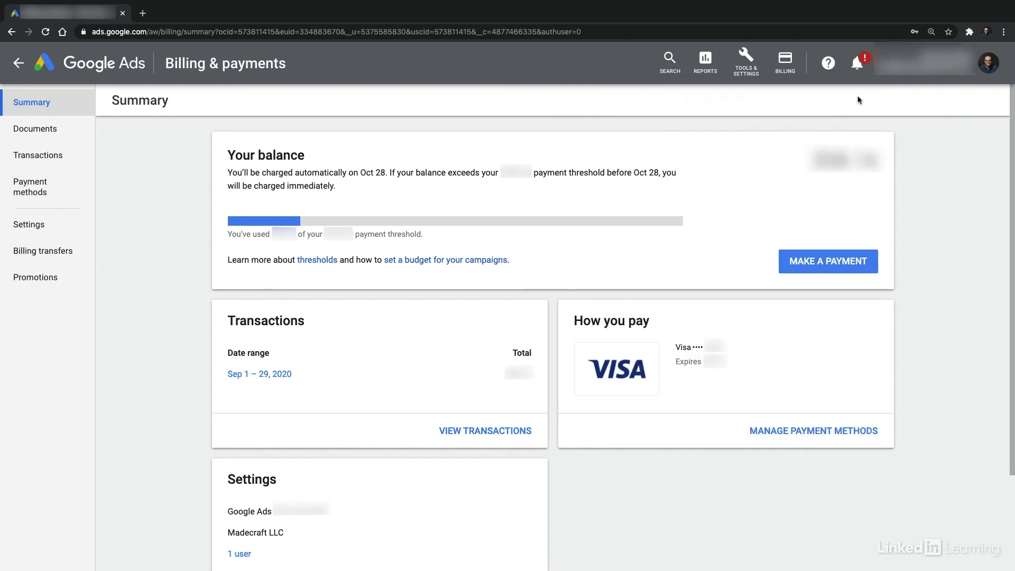
click(987, 68)
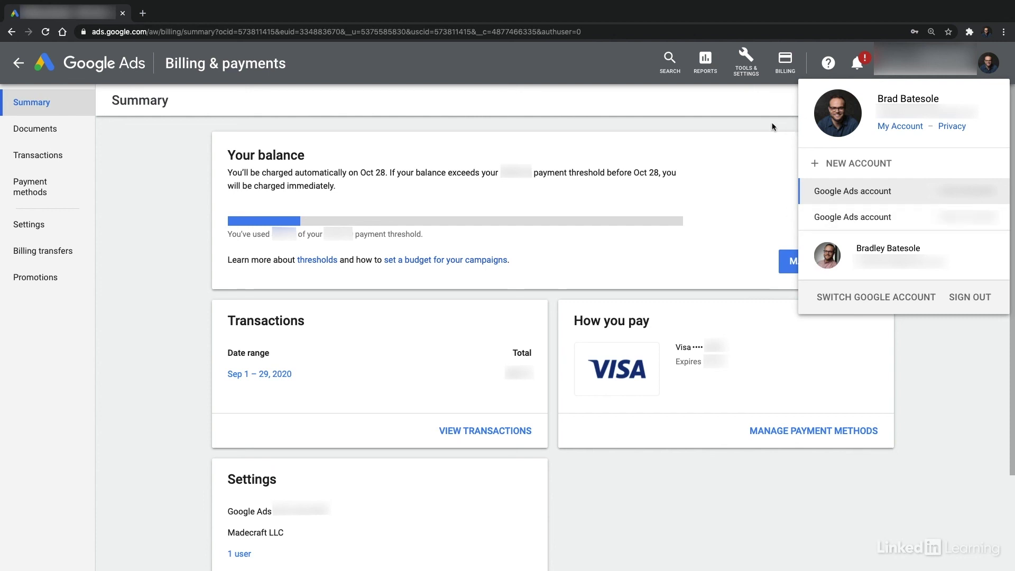
click(695, 205)
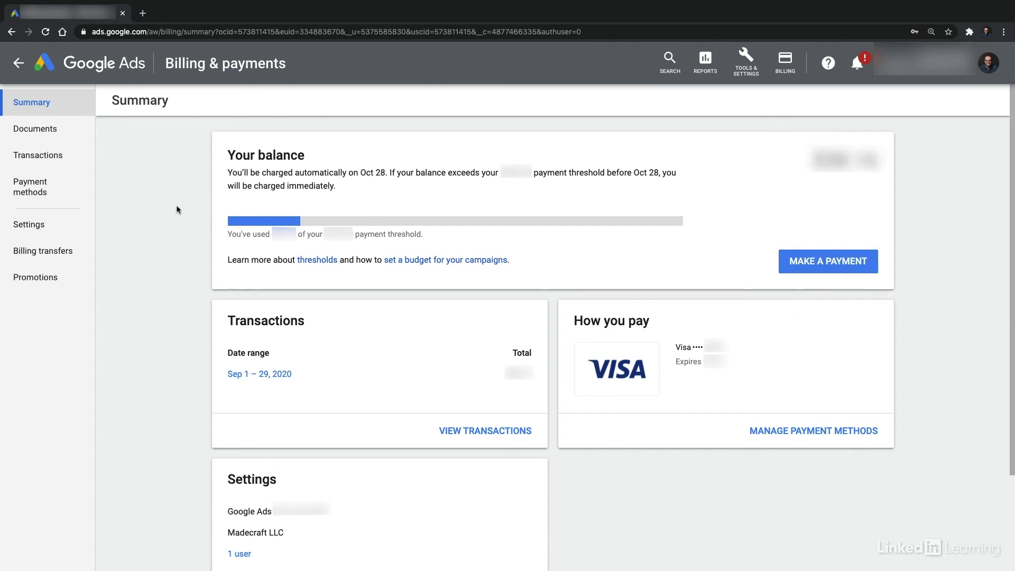